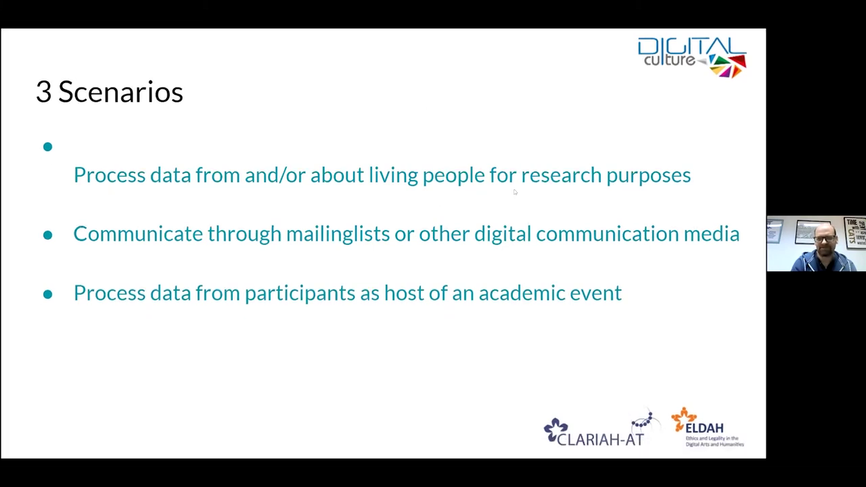
Step: Leave the slideshow and enter the Consent Form Wizard from its welcome page
key("Escape")
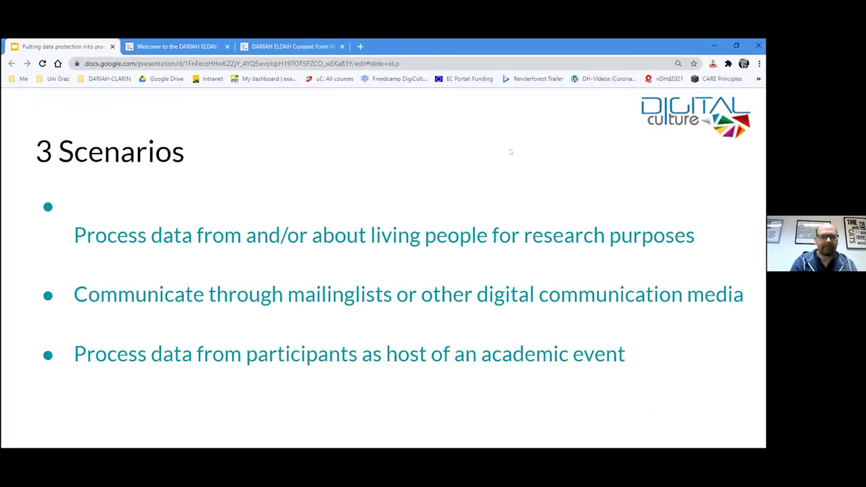
left_click(189, 46)
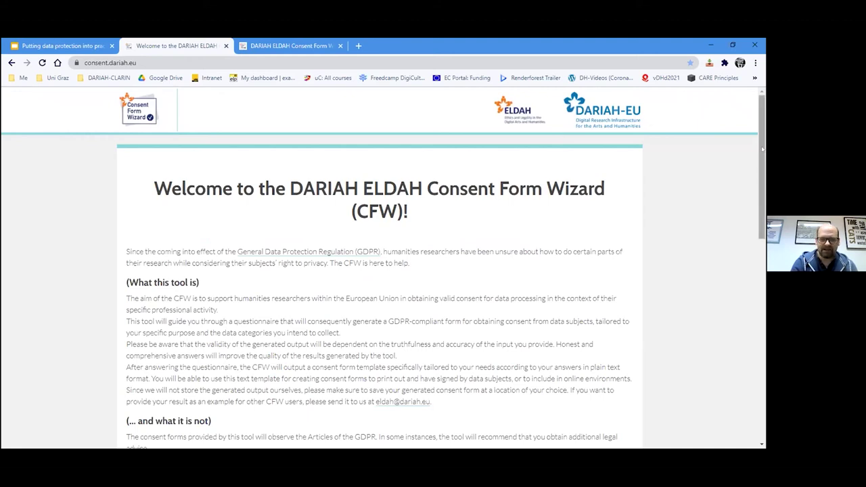
left_click_drag(762, 149, 762, 201)
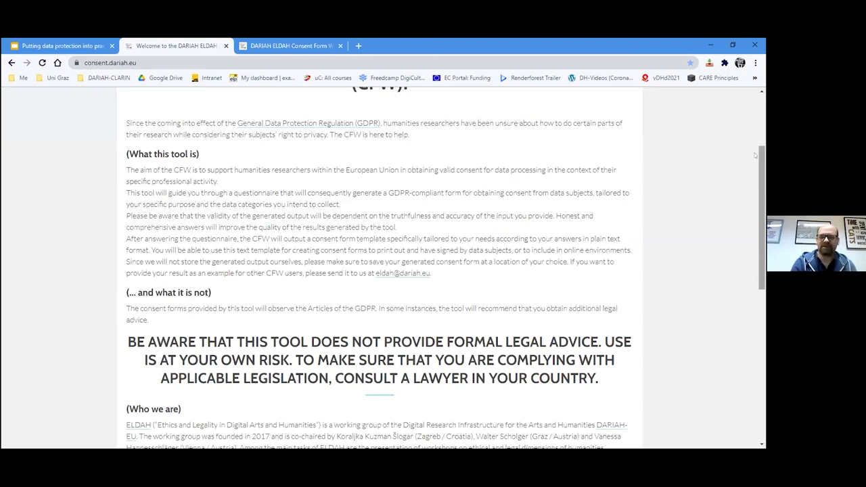
left_click_drag(760, 172, 762, 294)
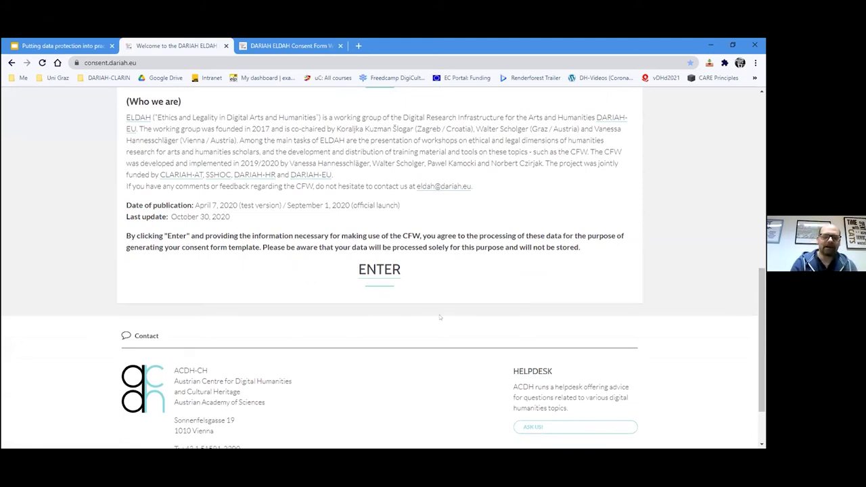
left_click(379, 274)
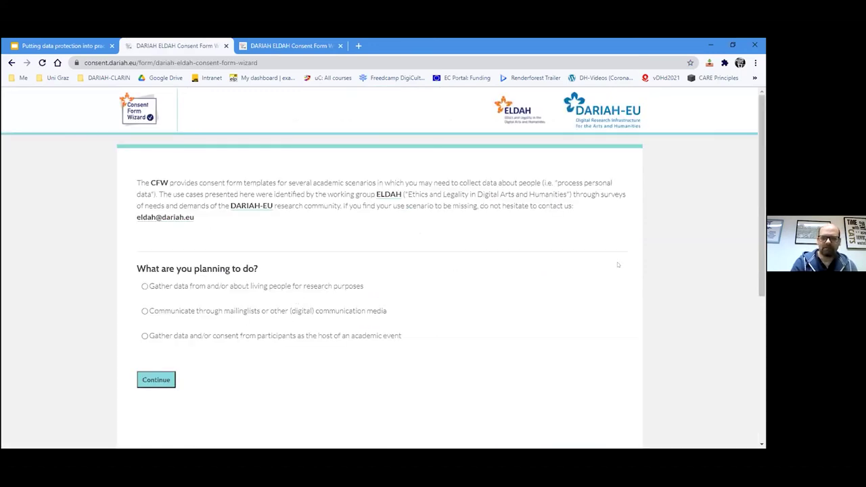
Step: Pick the academic-event host scenario and go through the prefilled University of Graz details
left_click(180, 338)
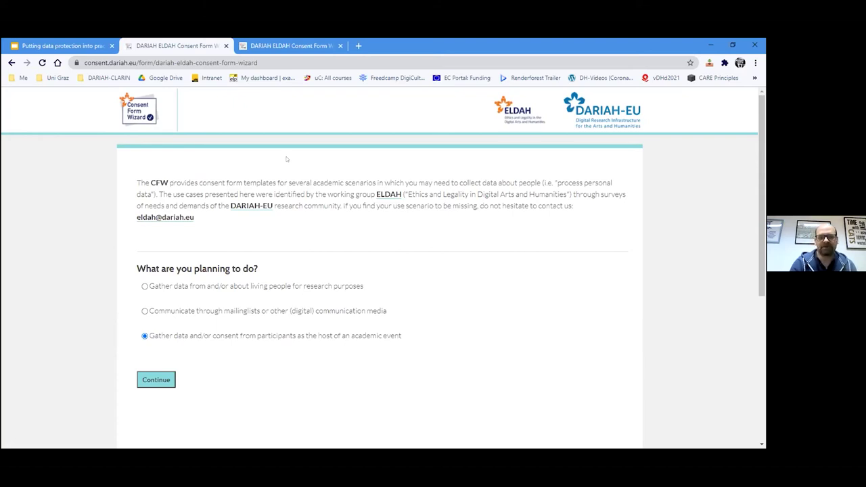
left_click(279, 46)
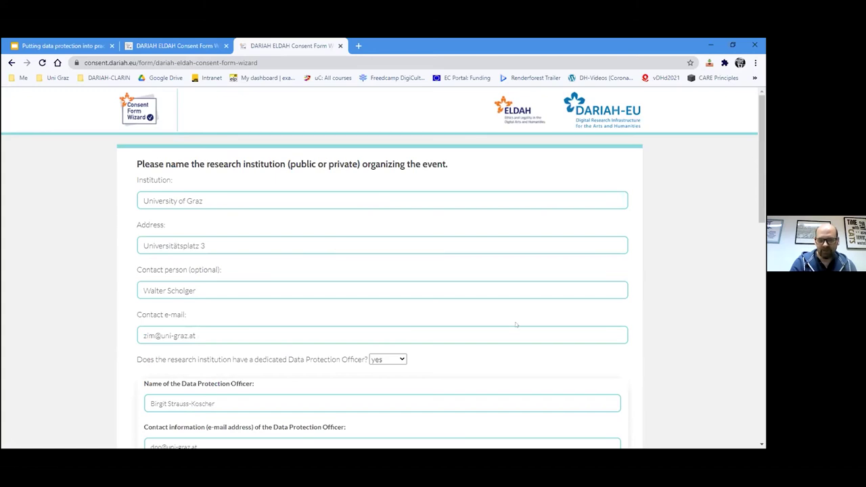
left_click_drag(762, 201, 760, 225)
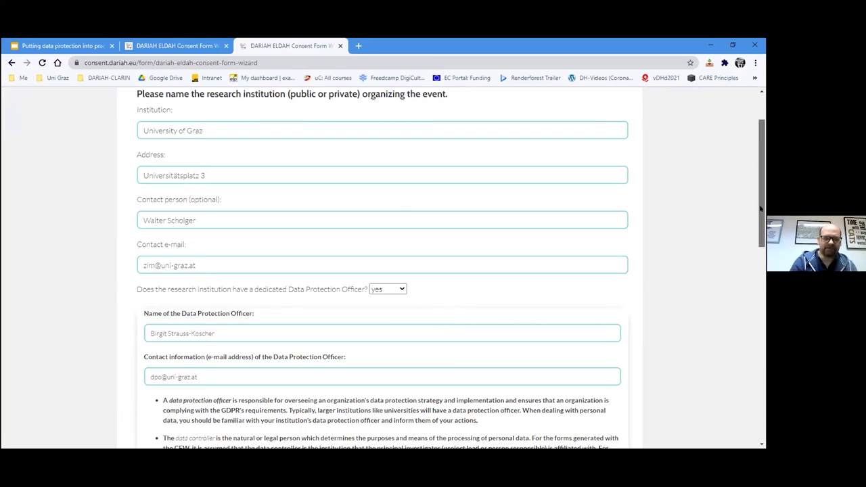
left_click_drag(762, 211, 762, 280)
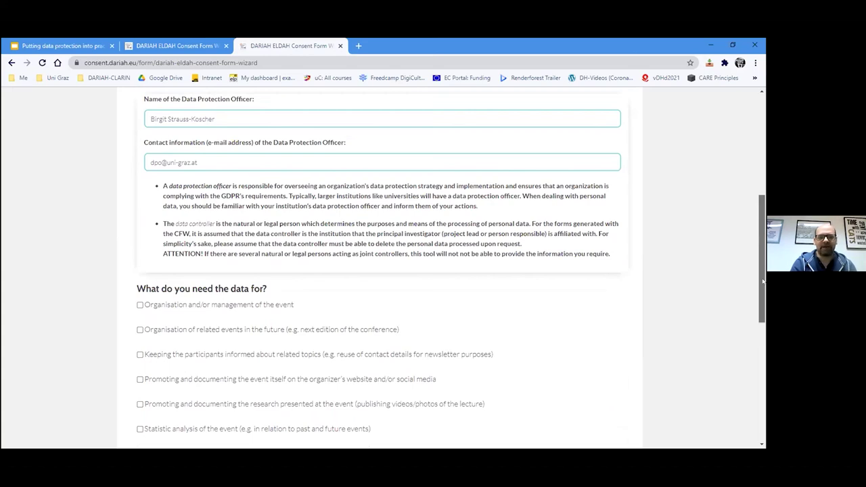
left_click_drag(762, 287, 762, 332)
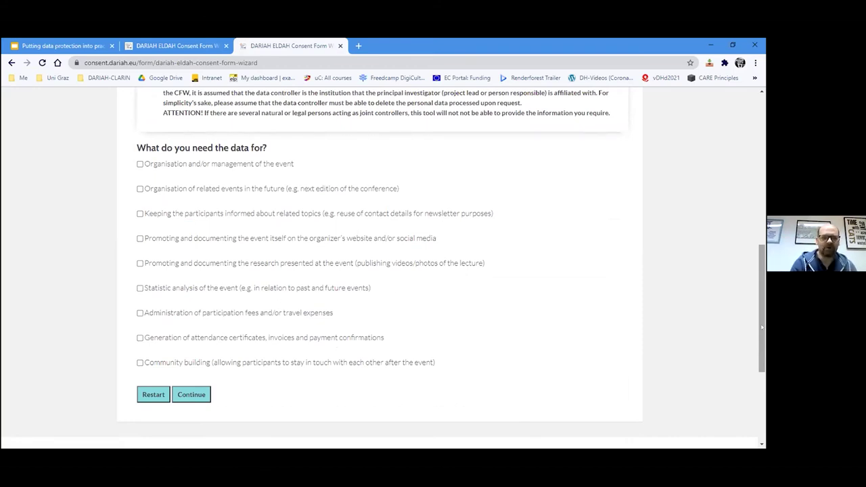
Step: Select event management, future related events and online event promotion as data purposes
left_click(140, 164)
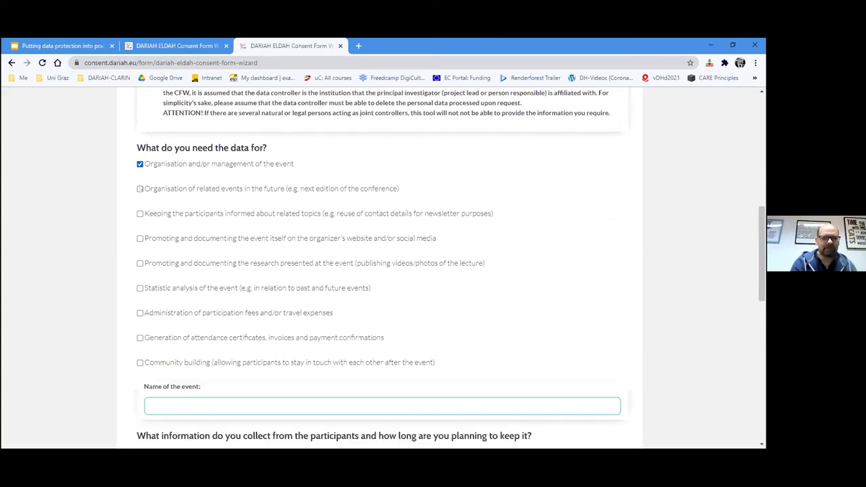
left_click(140, 189)
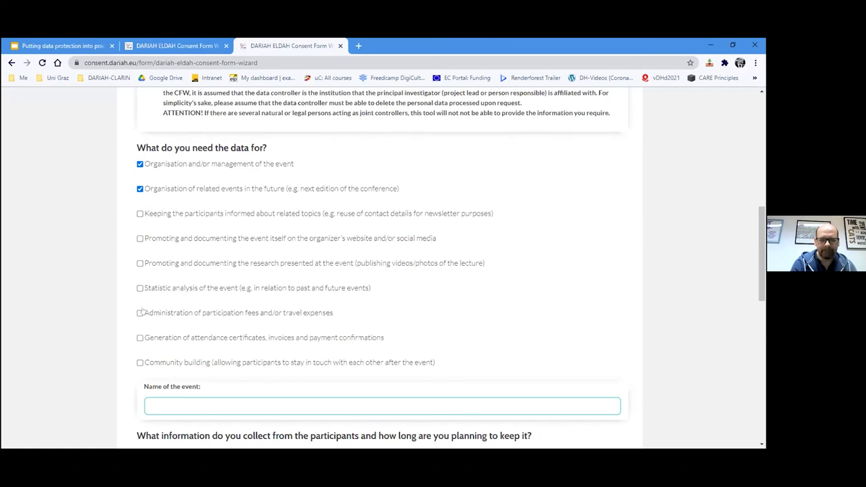
left_click(140, 238)
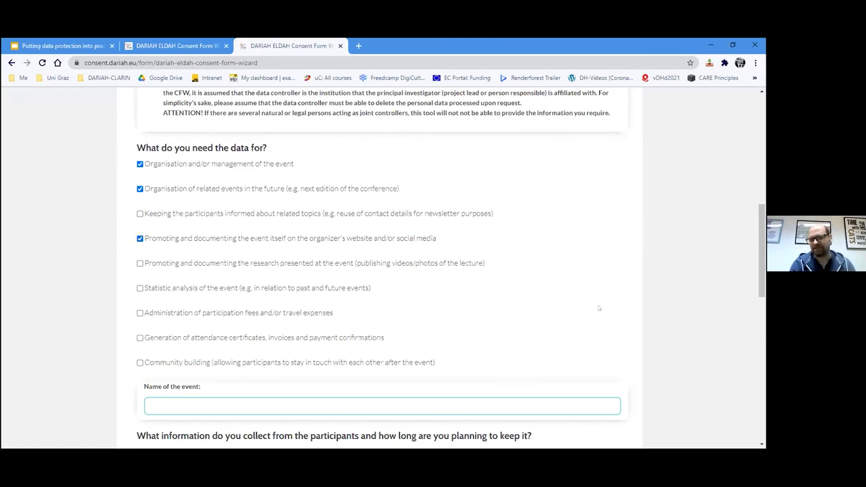
Step: Enter 'School' as the name of the event
scroll(760, 255, "down", 2)
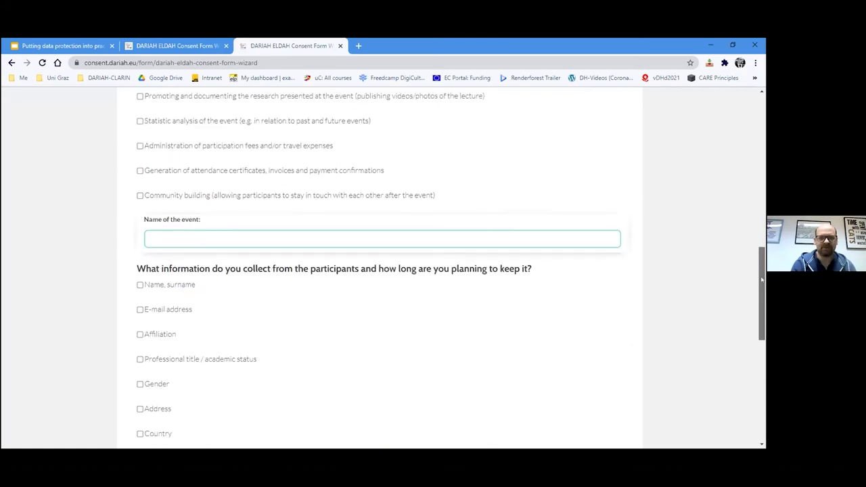
left_click(304, 246)
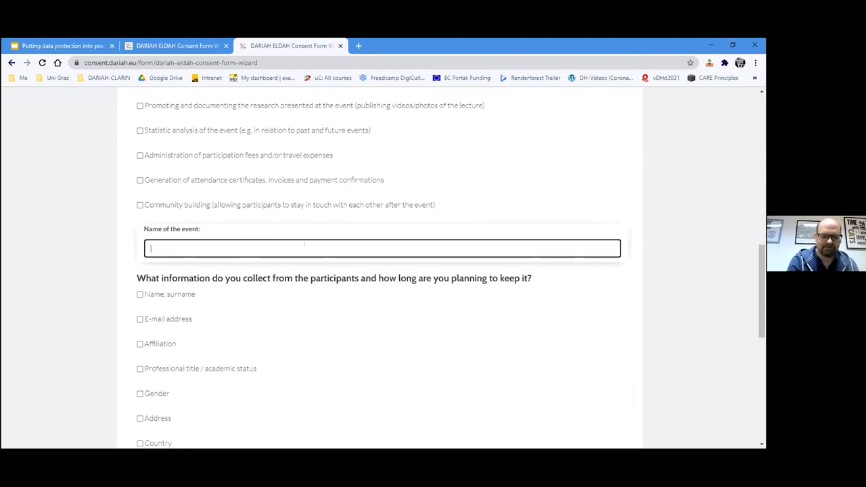
type("School")
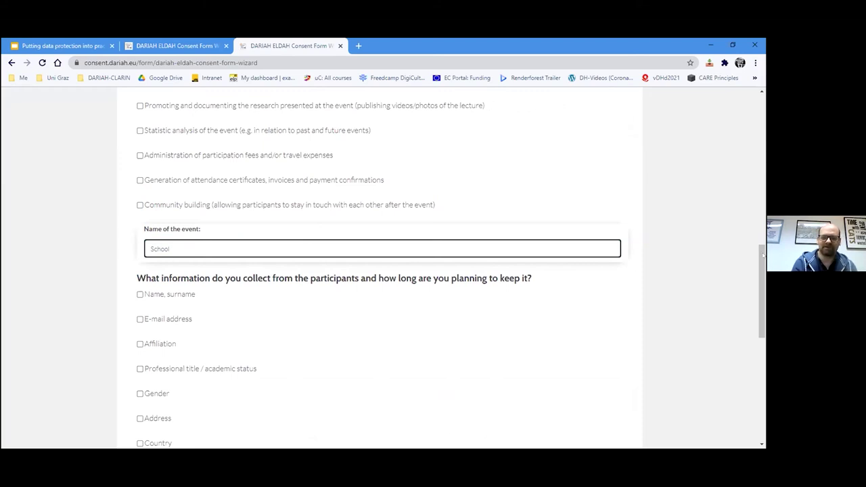
left_click_drag(762, 257, 762, 308)
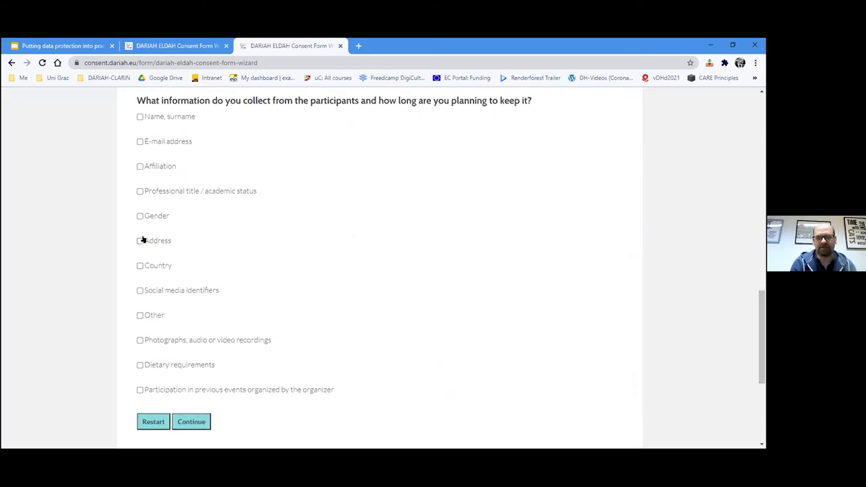
Step: Declare that participants' names are collected and kept only as long as necessary
left_click(140, 116)
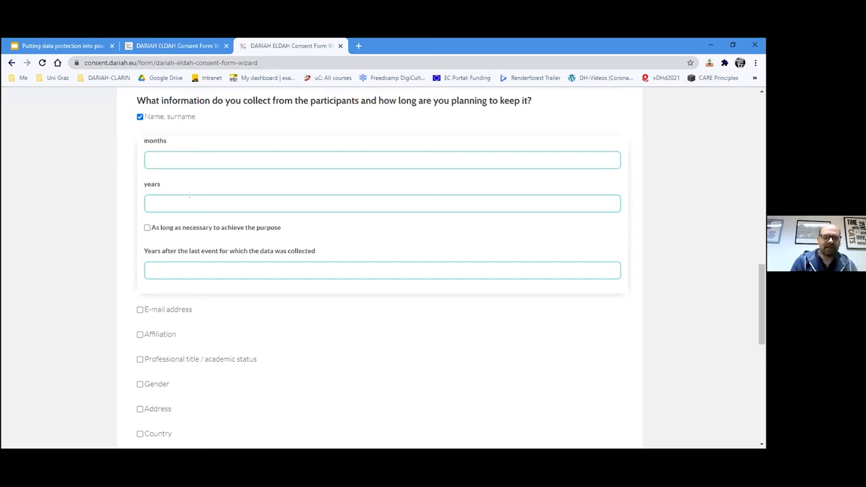
left_click(147, 228)
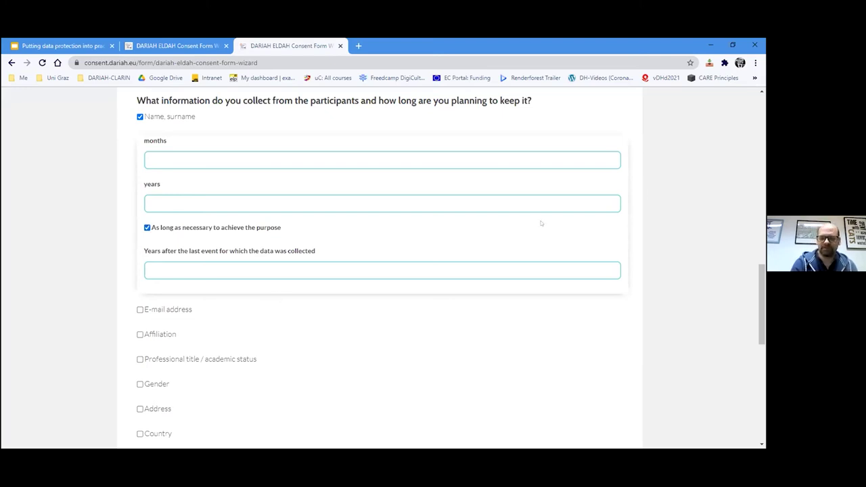
left_click_drag(760, 308, 762, 332)
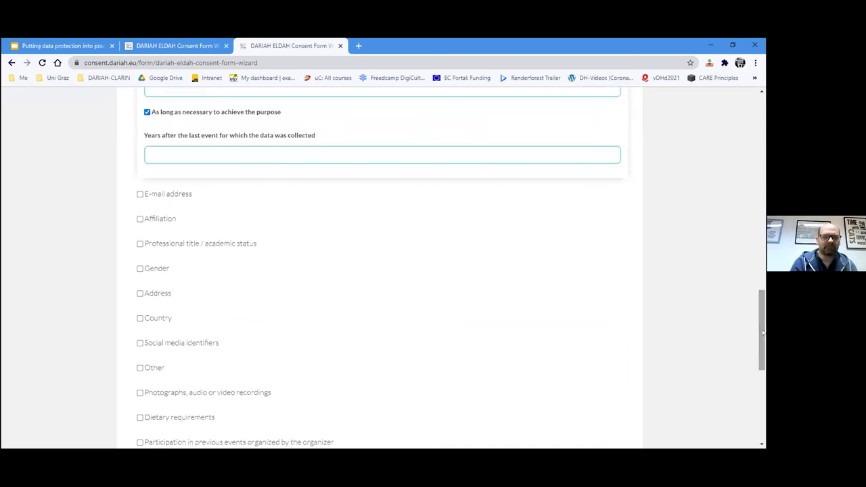
Step: Declare that e-mail addresses are collected and stored for 1 year
left_click(140, 194)
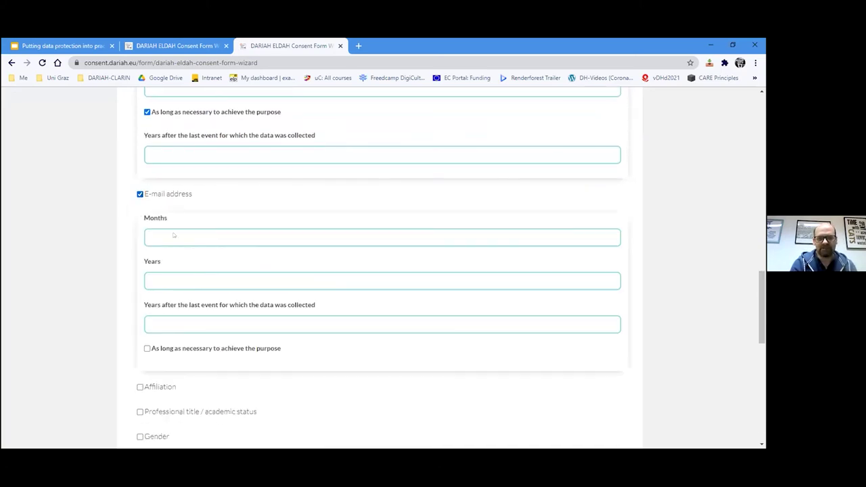
left_click(163, 279)
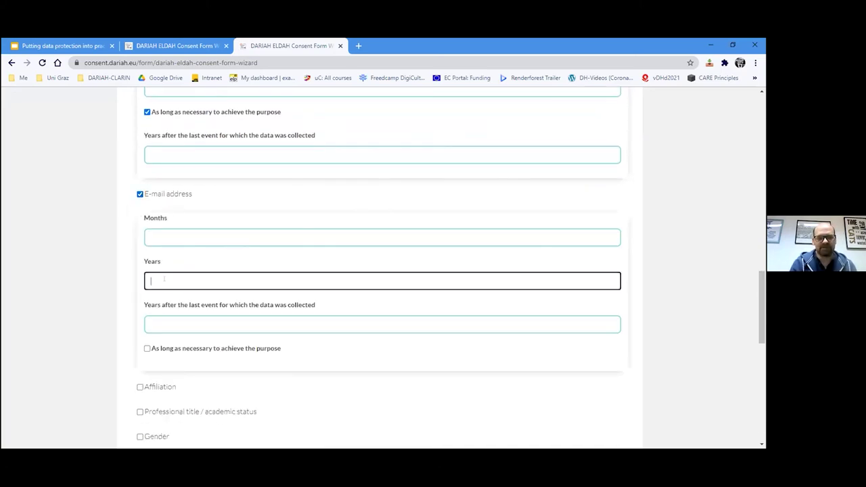
type("1")
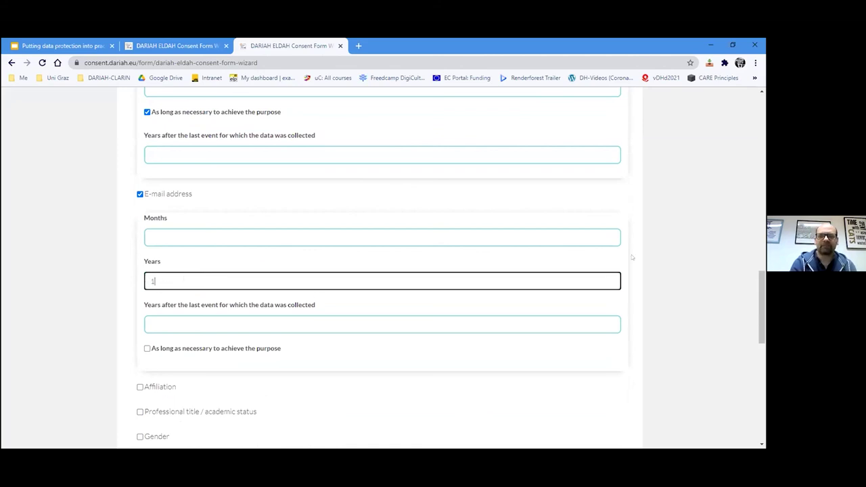
left_click_drag(760, 280, 761, 380)
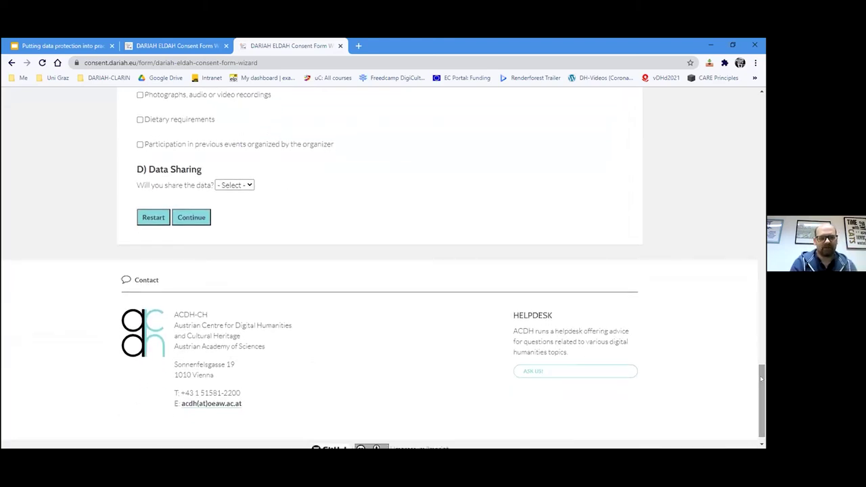
Step: State that data is shared with colleagues at your own and other institutions
left_click(247, 185)
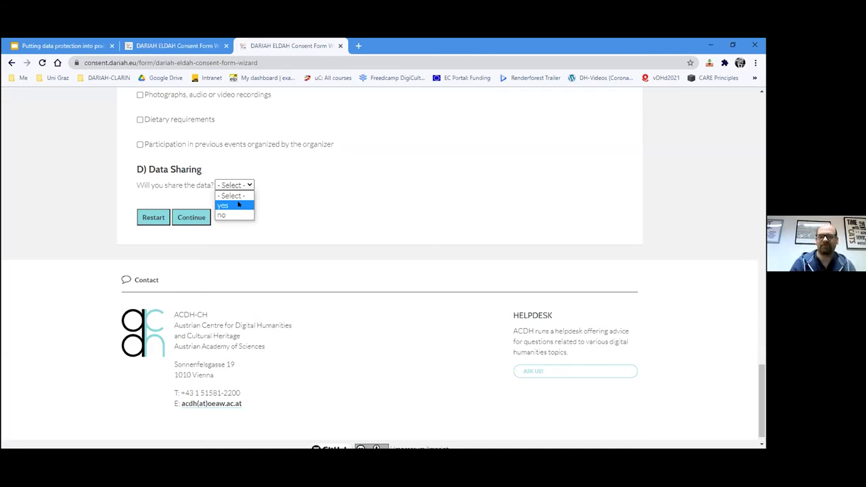
left_click(238, 204)
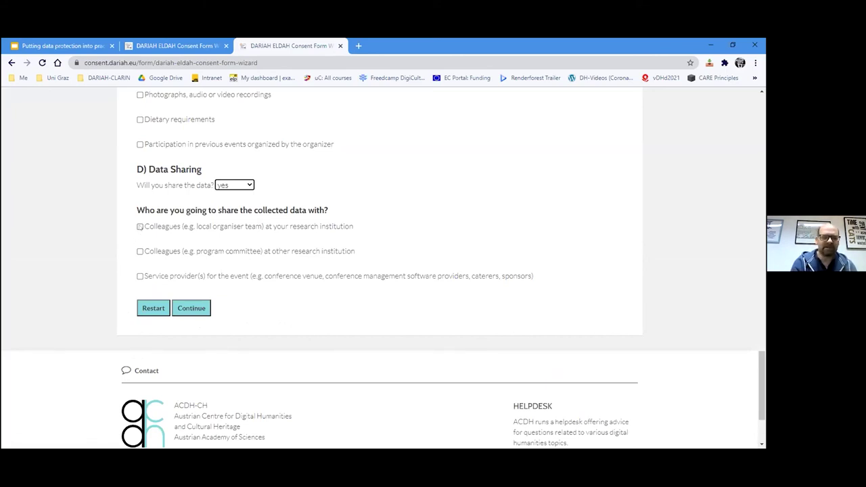
left_click(140, 227)
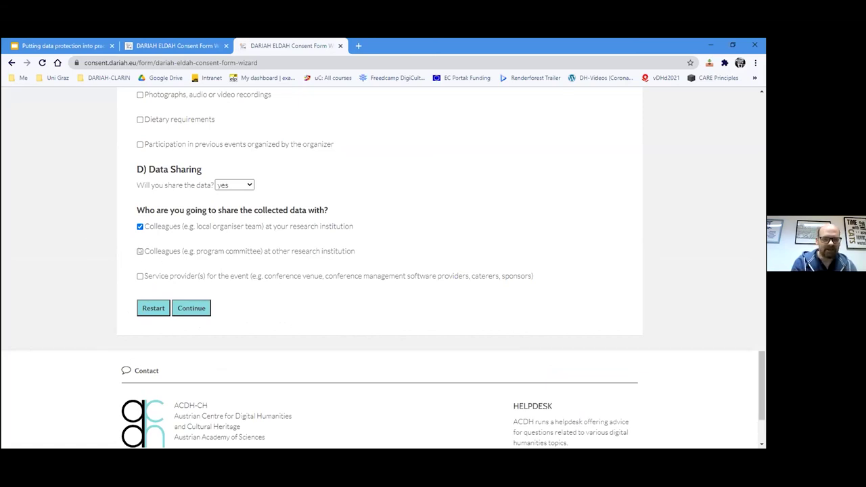
left_click(139, 250)
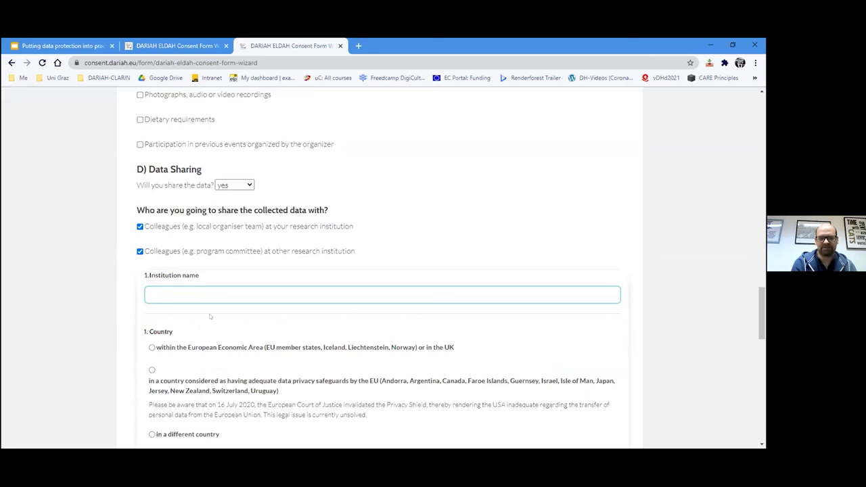
Step: Enter 'Timisoara' as the first partner institution's name
left_click(198, 292)
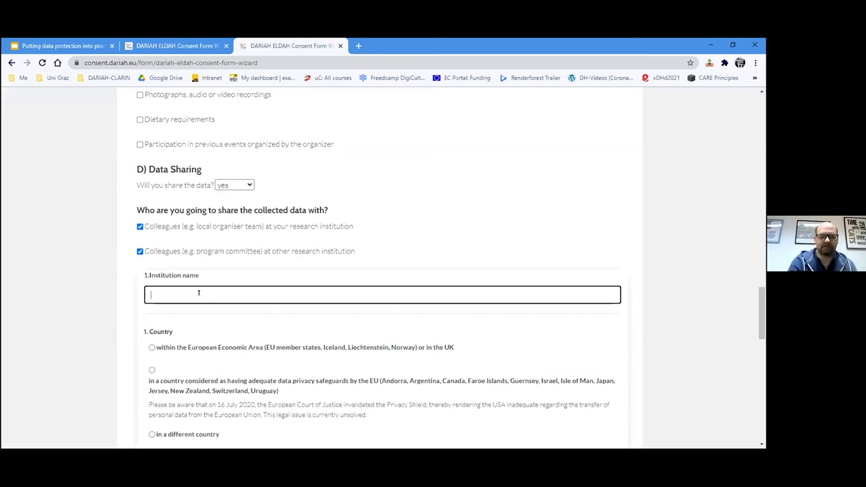
type("Timisoar")
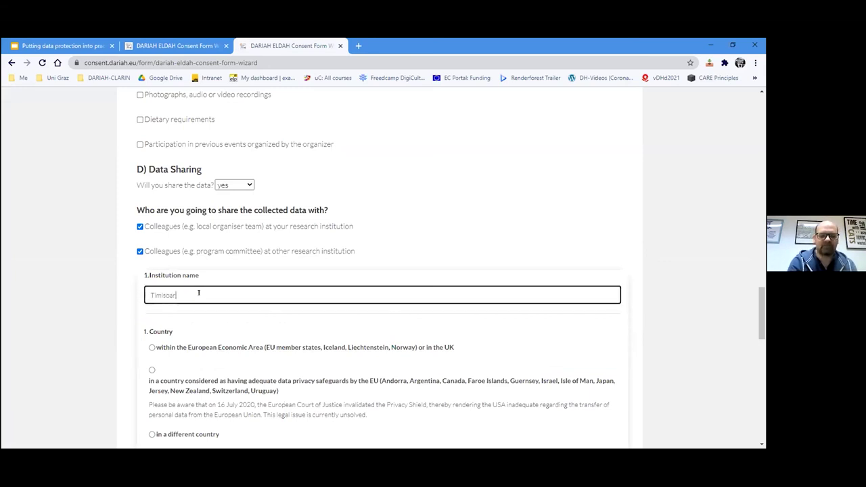
type("a")
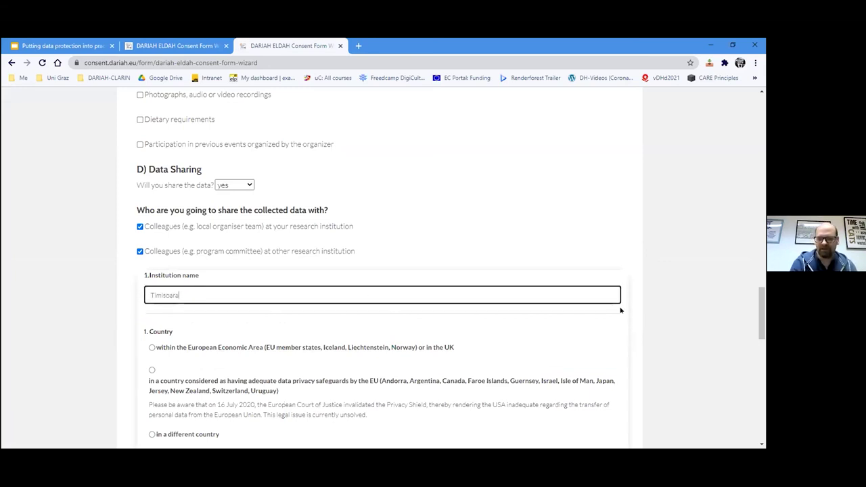
left_click_drag(760, 295, 762, 318)
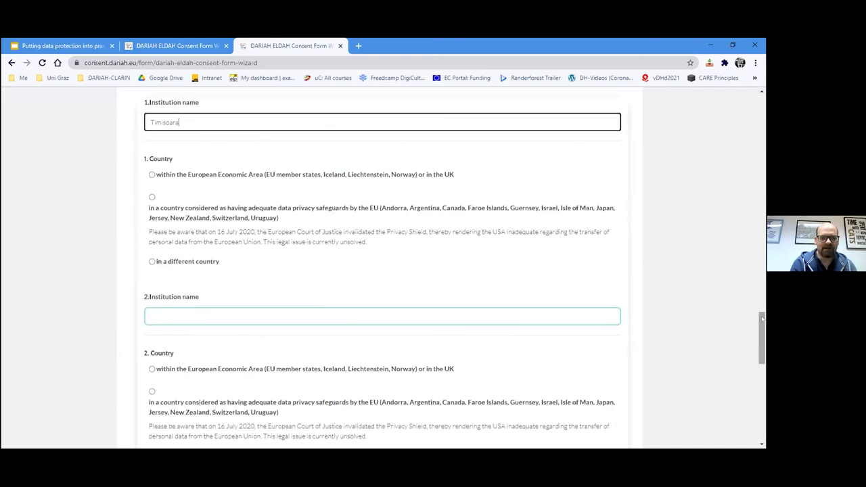
Step: Mark Timisoara's country as within the European Economic Area, leaving other institution slots empty
left_click(151, 175)
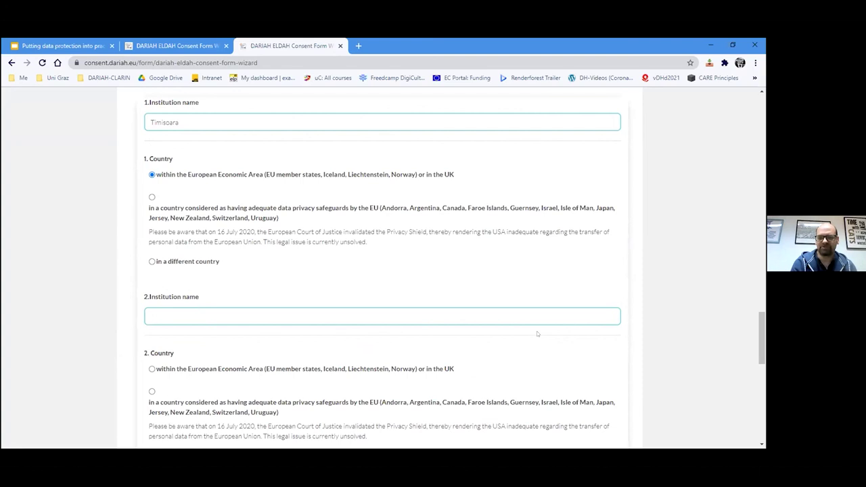
scroll(759, 345, "down", 2)
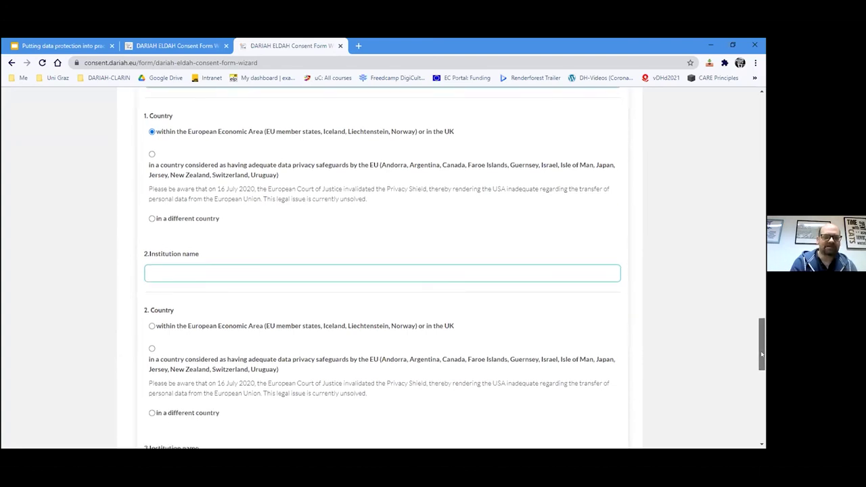
scroll(762, 352, "down", 1)
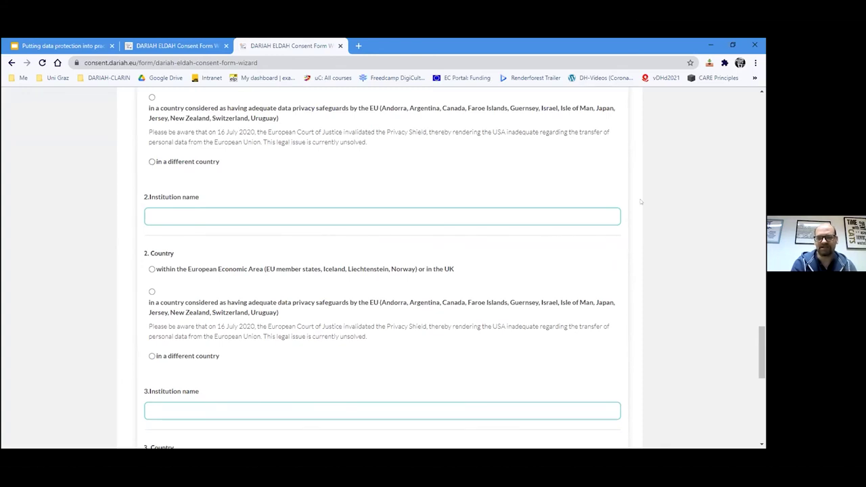
left_click_drag(761, 339, 141, 257)
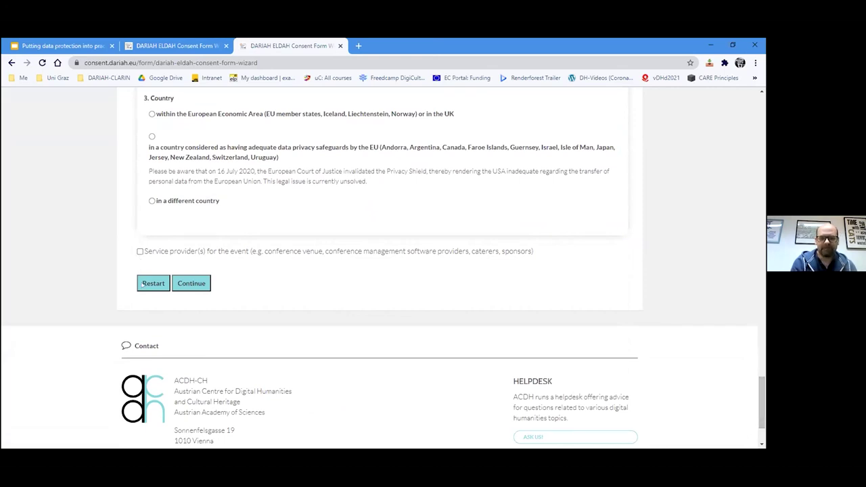
Step: Continue to the answer review, check the summary, and finish to generate the consent declaration
left_click(192, 284)
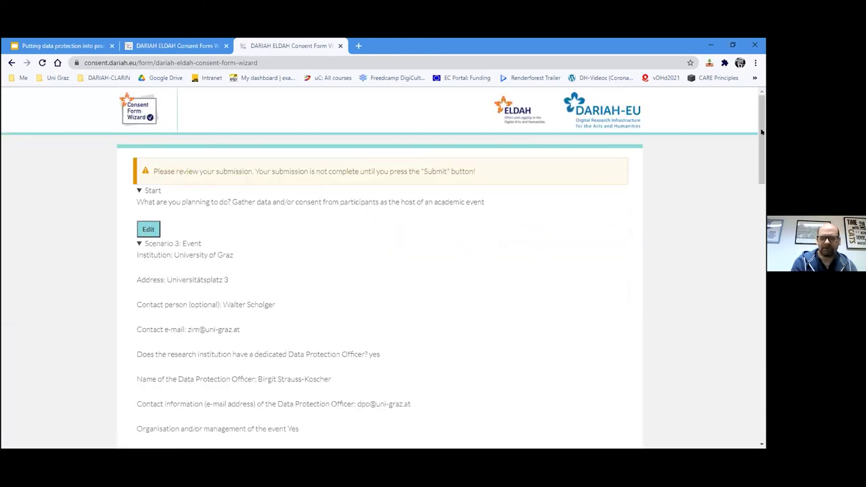
left_click_drag(761, 131, 762, 240)
left_click_drag(762, 257, 762, 355)
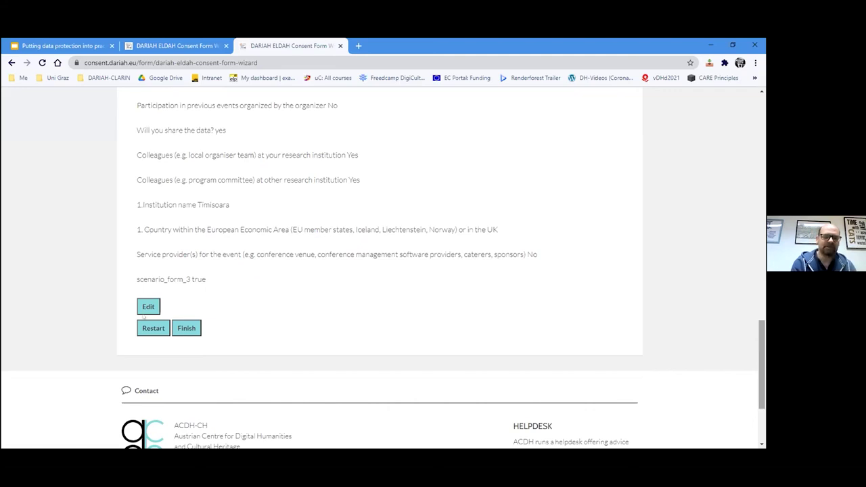
left_click(187, 329)
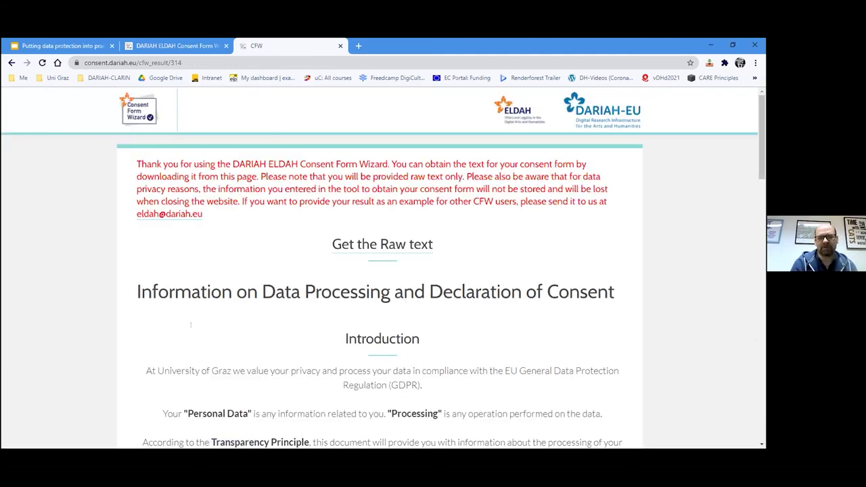
left_click_drag(761, 139, 762, 226)
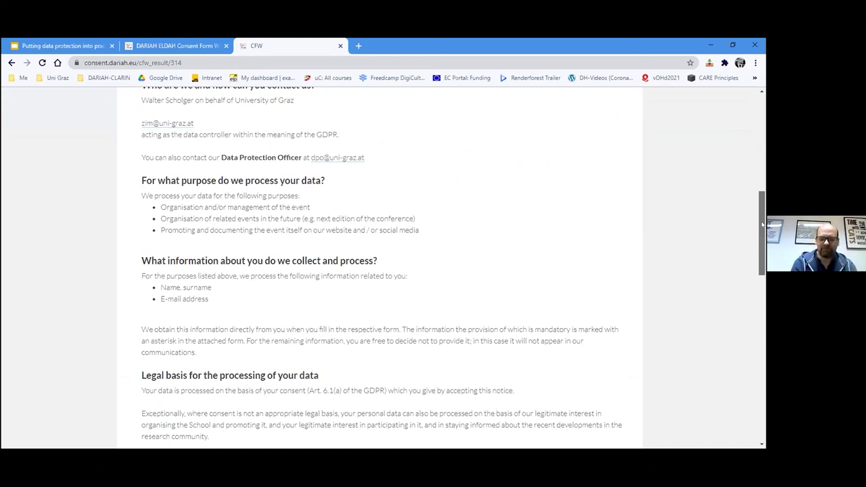
left_click_drag(762, 225, 762, 233)
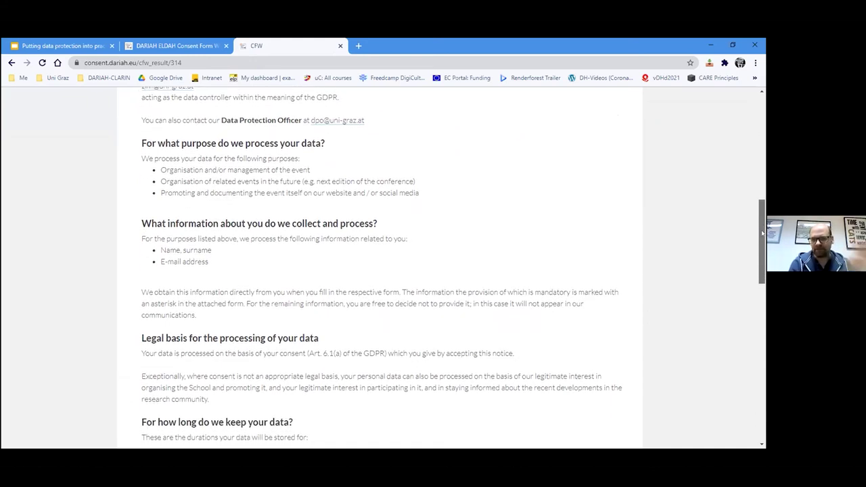
left_click_drag(763, 233, 754, 249)
scroll(754, 249, "up", 3)
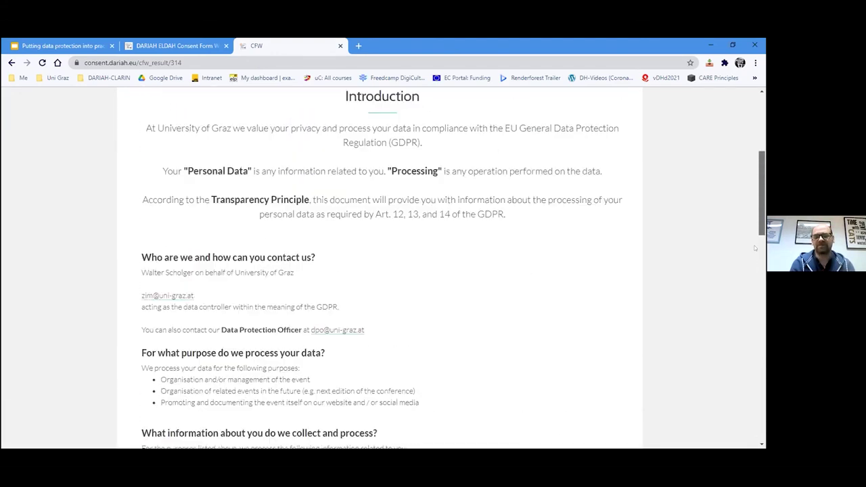